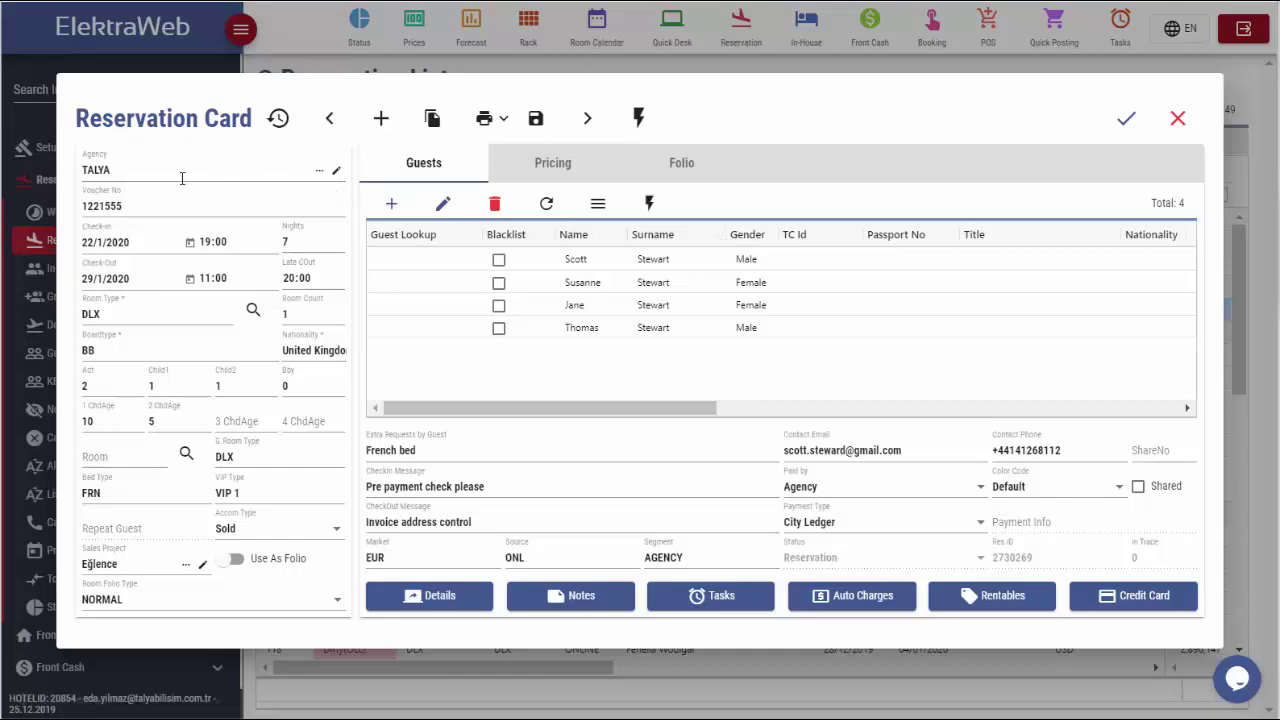
- Look through the travel agencies list and the TALYA agency card opened from the reservation's agency field
left_click(320, 171)
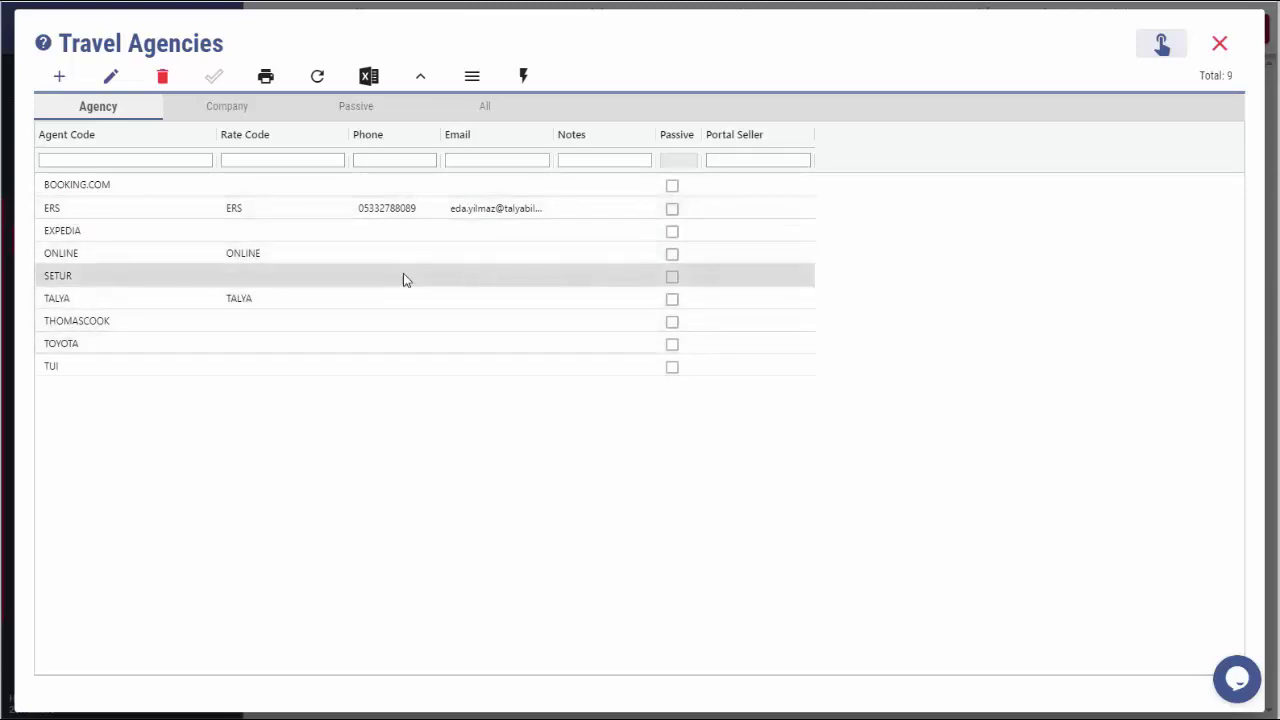
left_click(1220, 45)
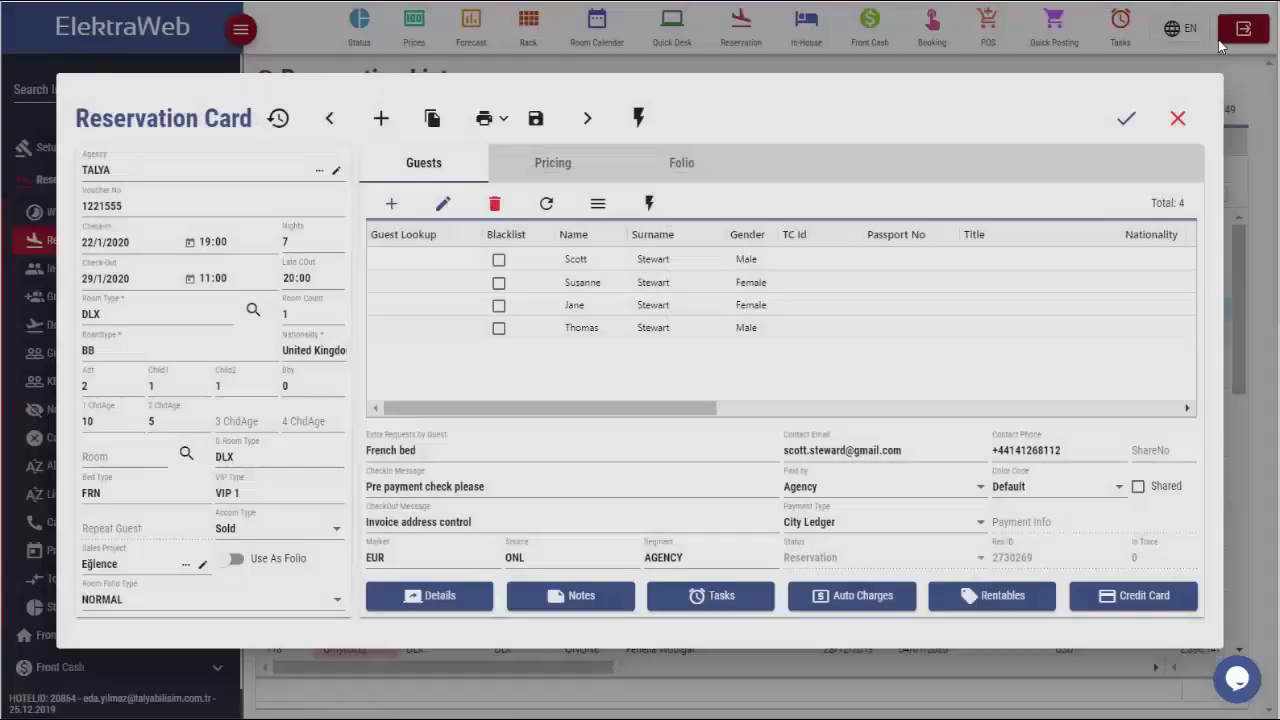
left_click(336, 174)
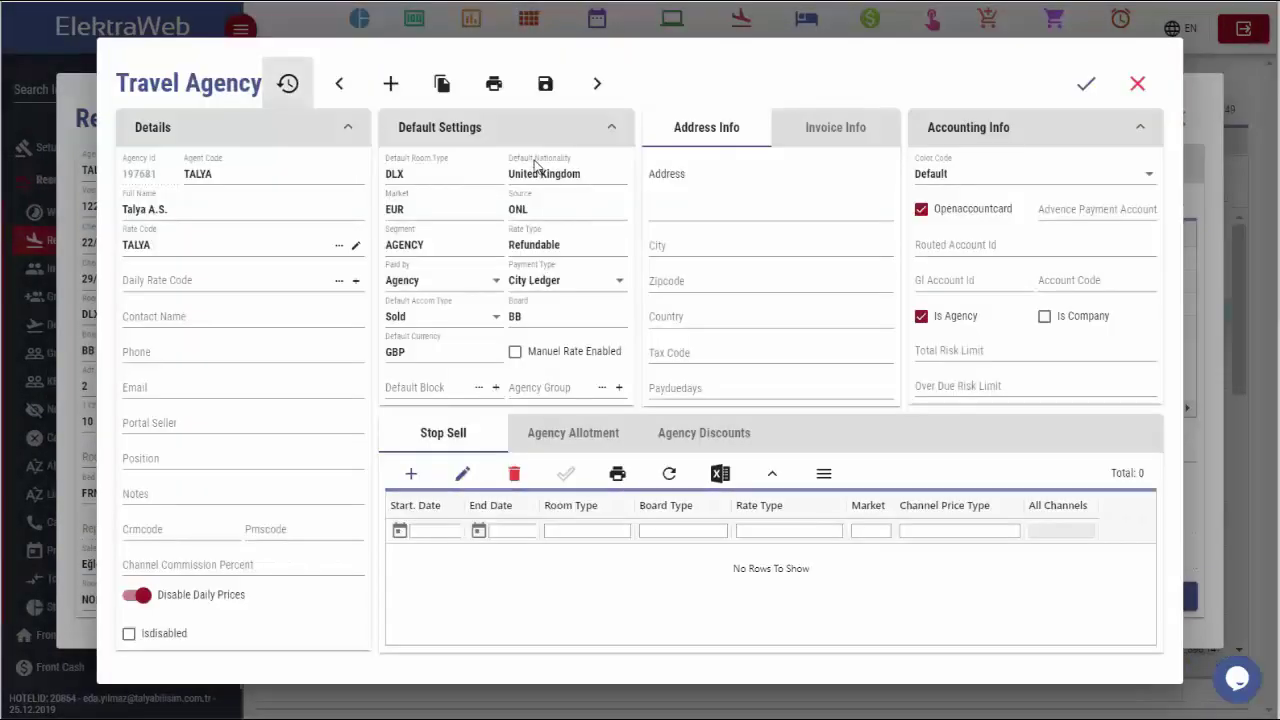
left_click(1139, 87)
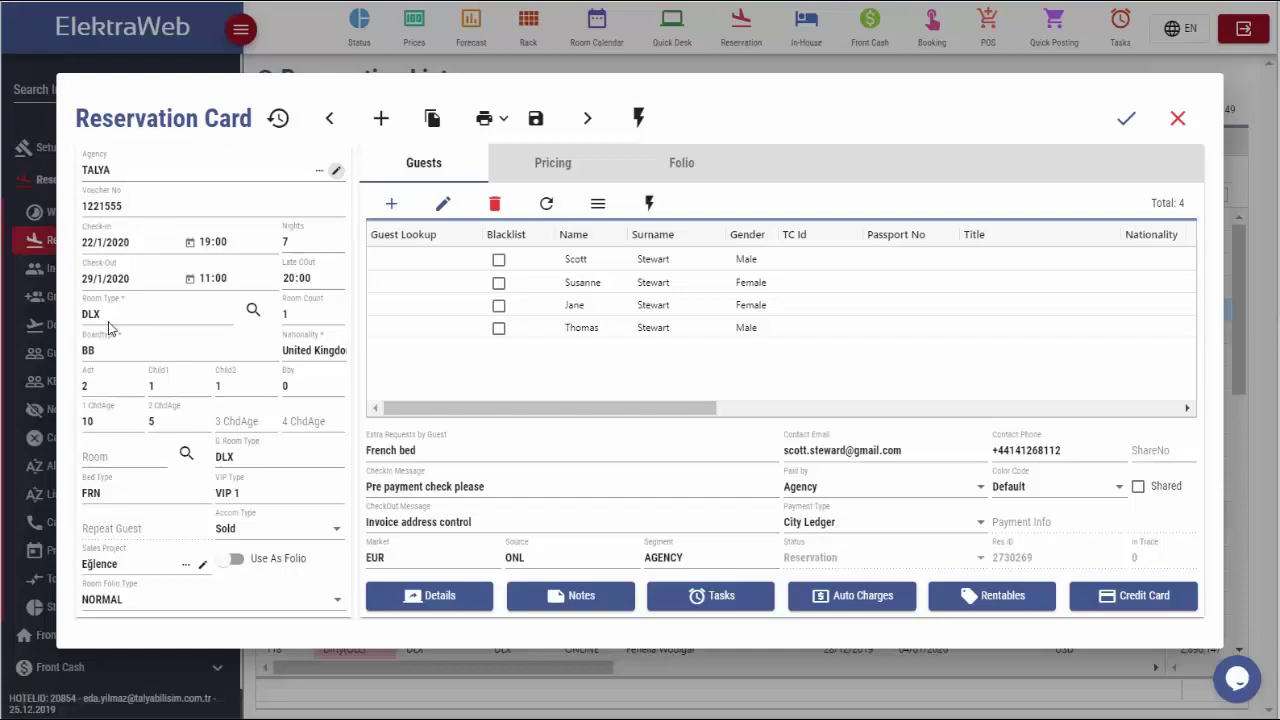
- Check room type availability for 22/1/2020 to 29/1/2020, first for DLX and again with the room type filter cleared
left_click(253, 310)
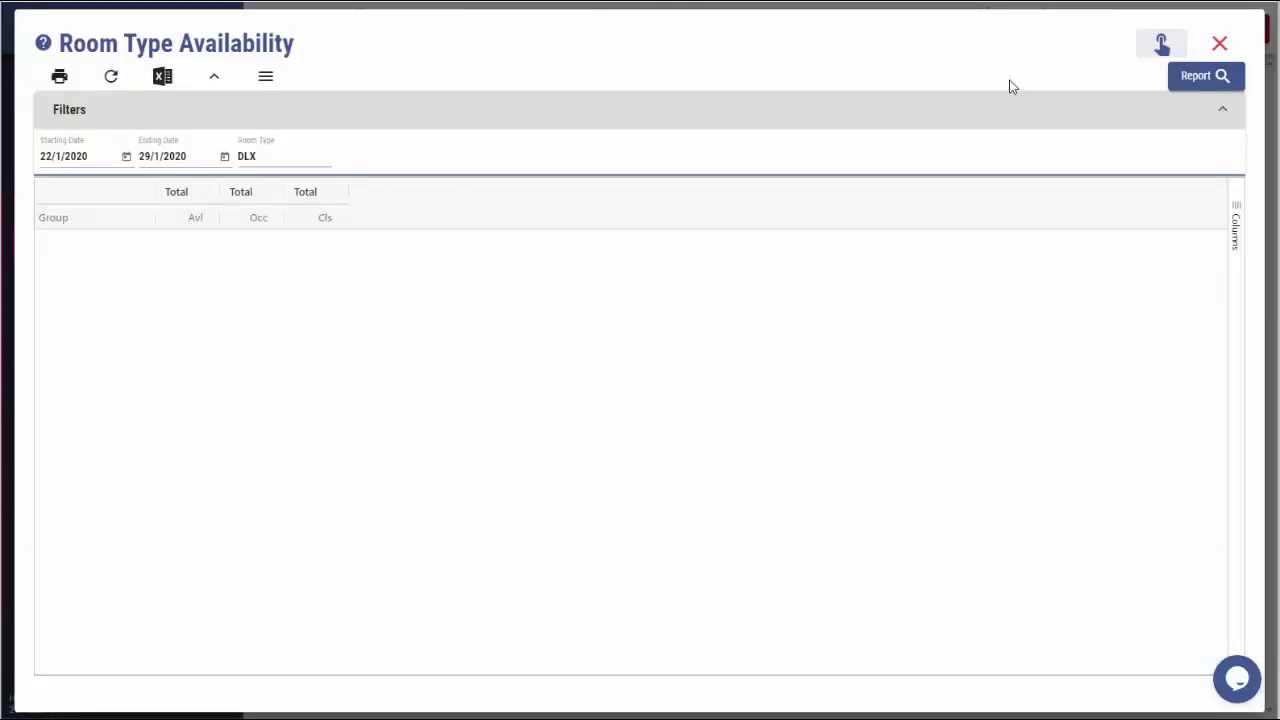
left_click(1193, 78)
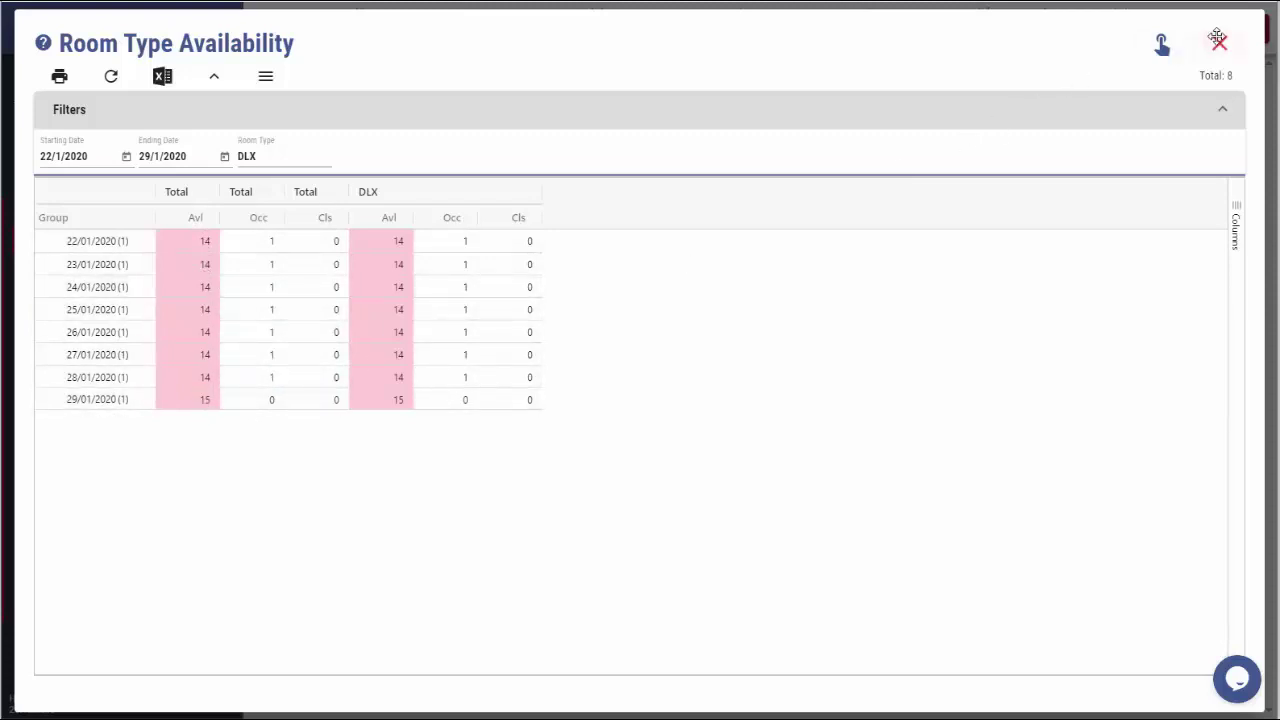
double_click(262, 156)
key("BackSpace")
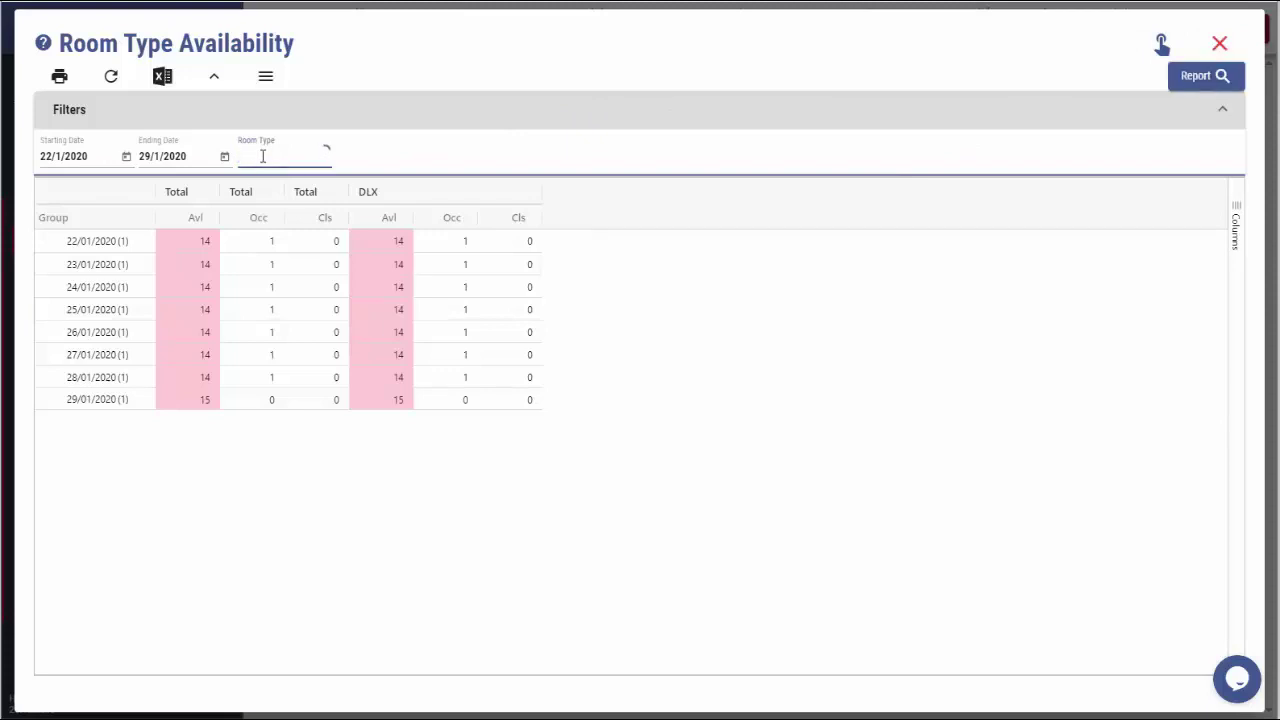
left_click(1192, 77)
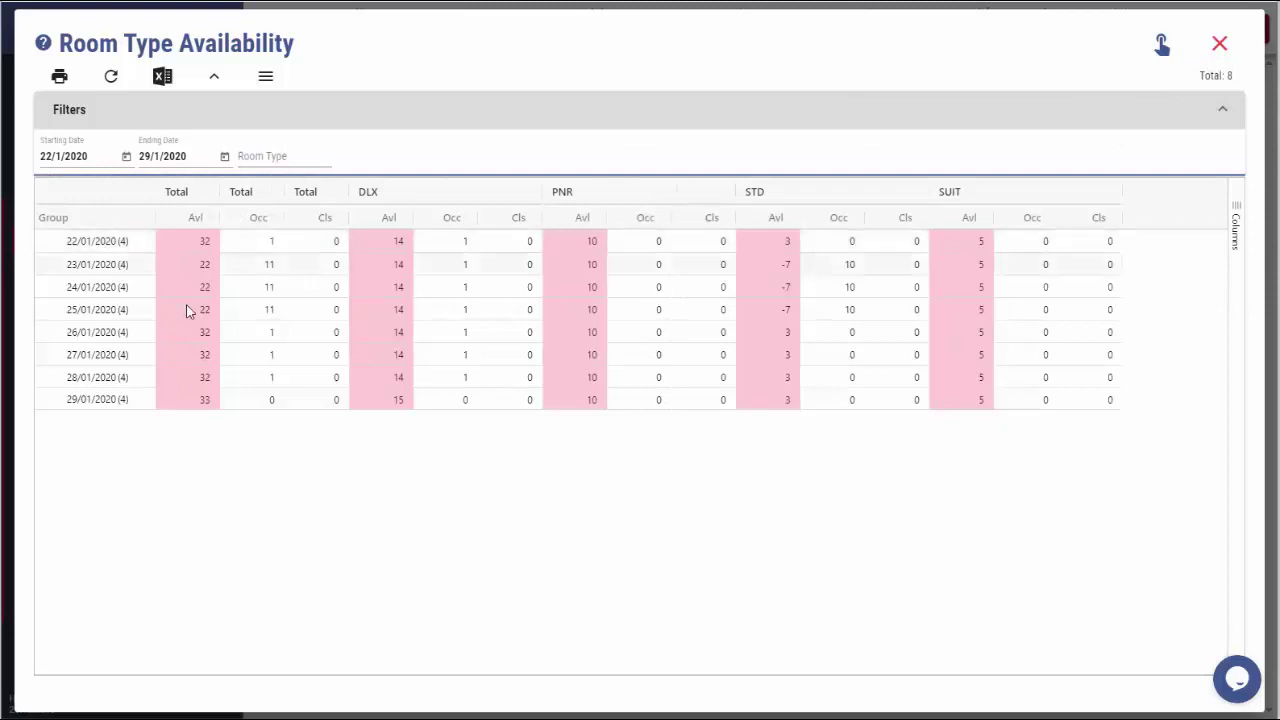
left_click(1220, 45)
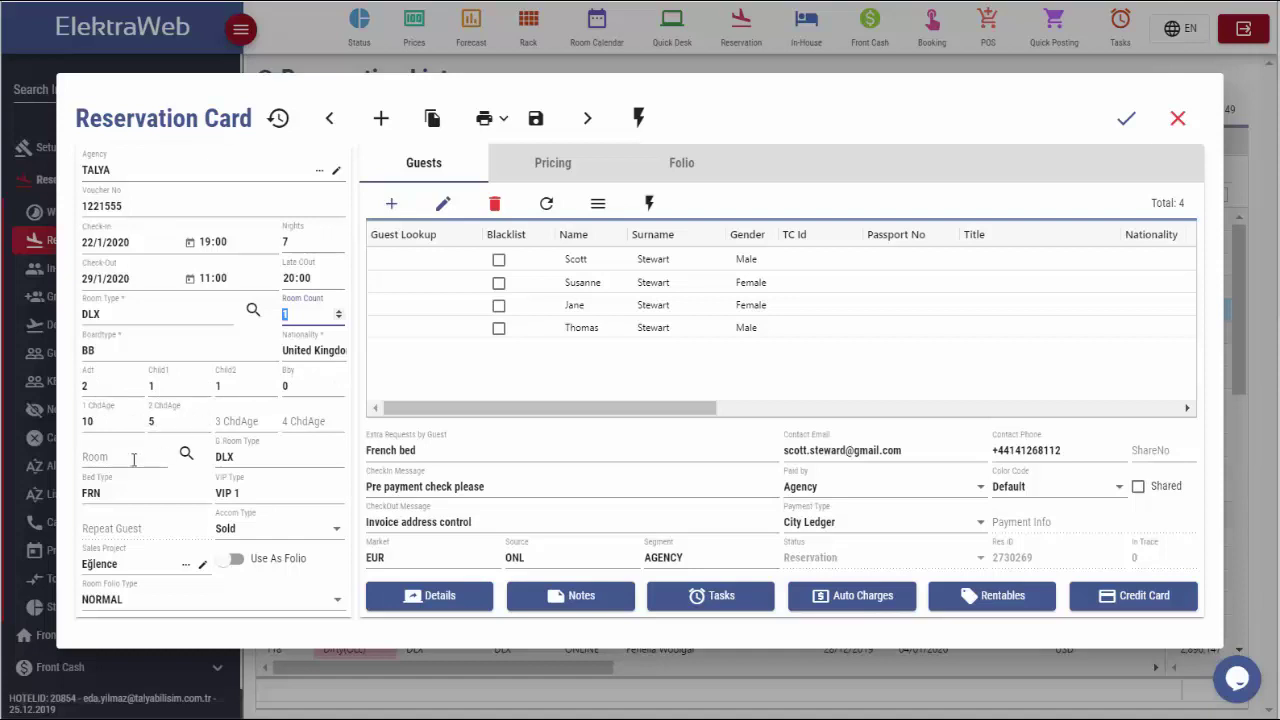
- List the available DLX rooms for the reservation's dates, leaving the room unassigned
left_click(186, 456)
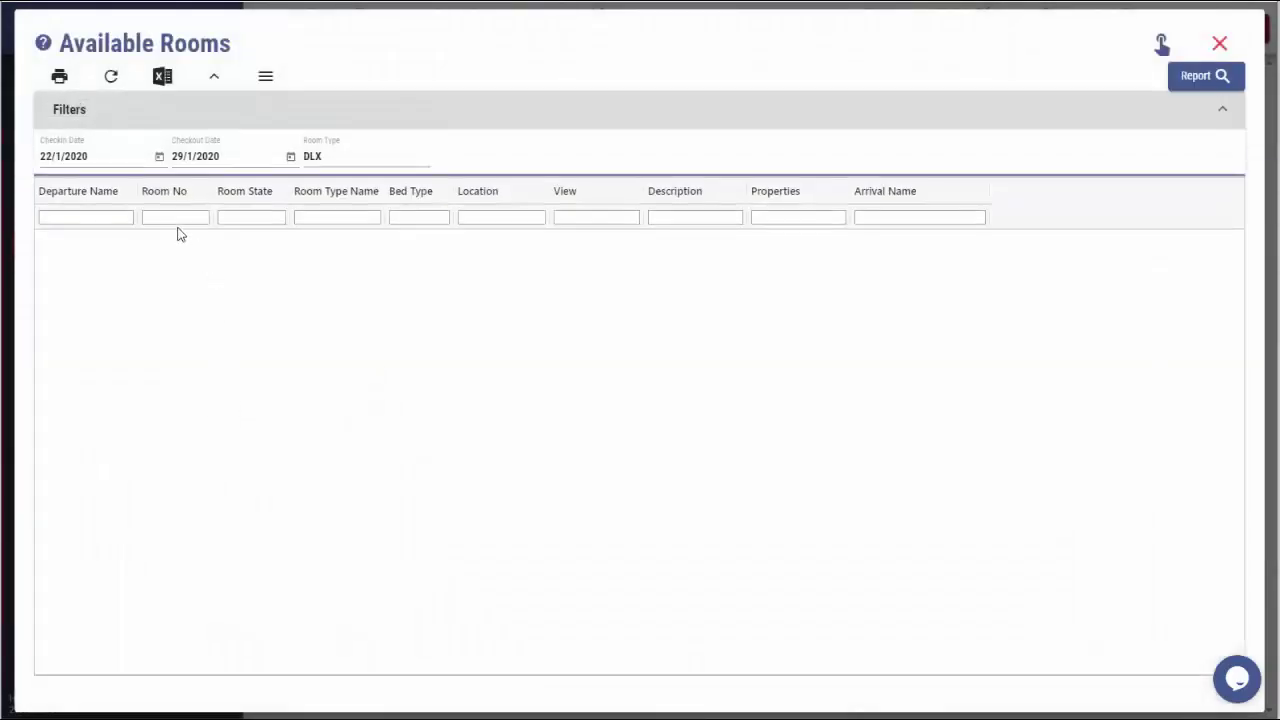
left_click(1195, 77)
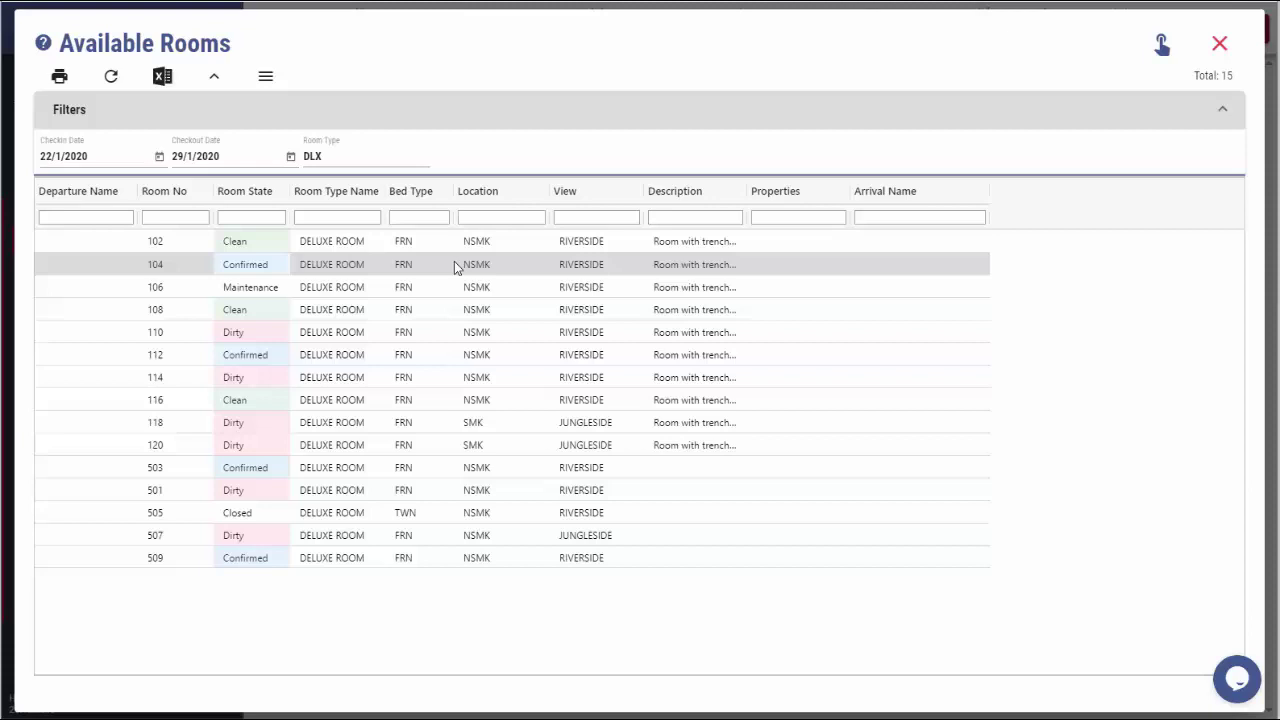
left_click(1220, 46)
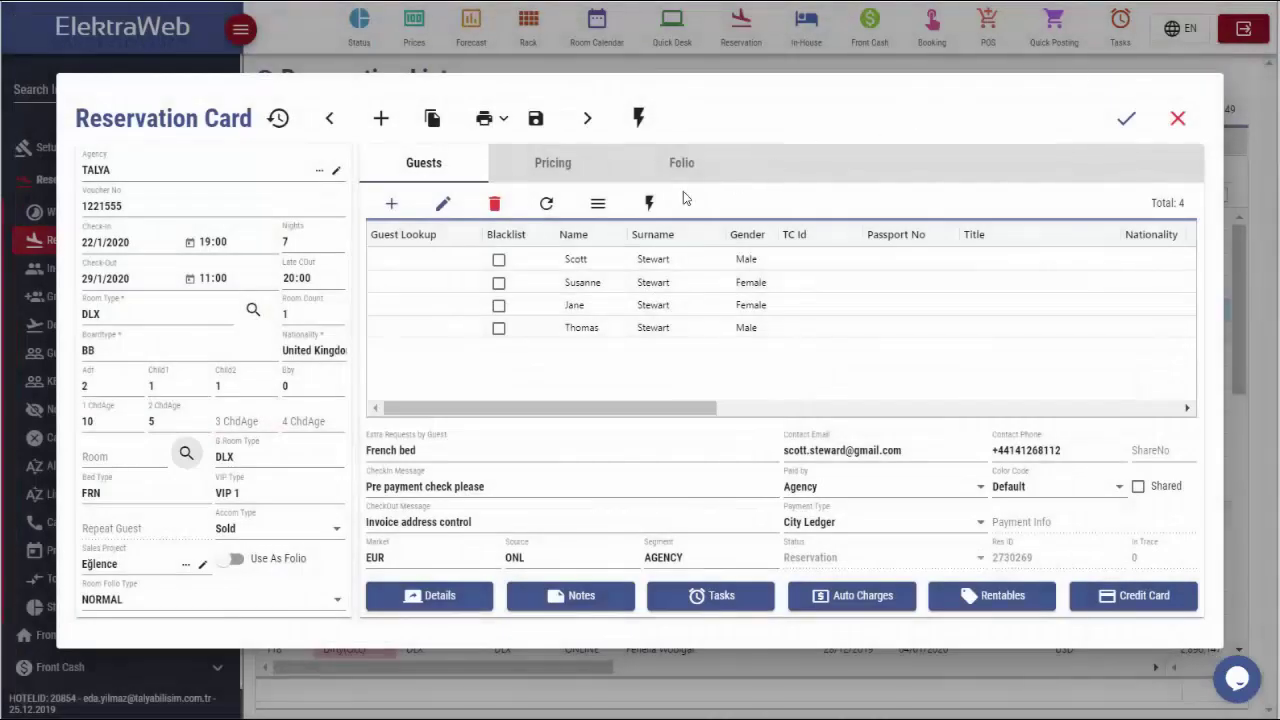
- Review the reservation's room type, given room type, bed type and VIP type fields
left_click_drag(232, 458, 212, 464)
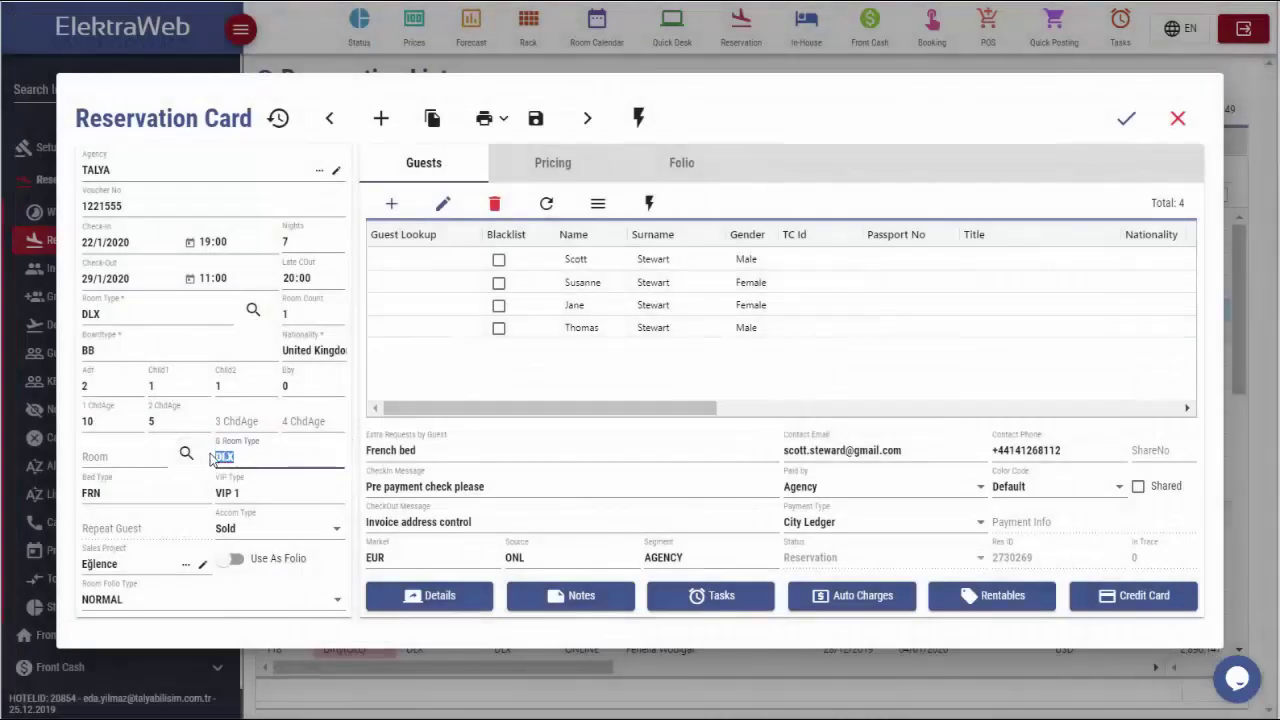
left_click_drag(115, 314, 78, 316)
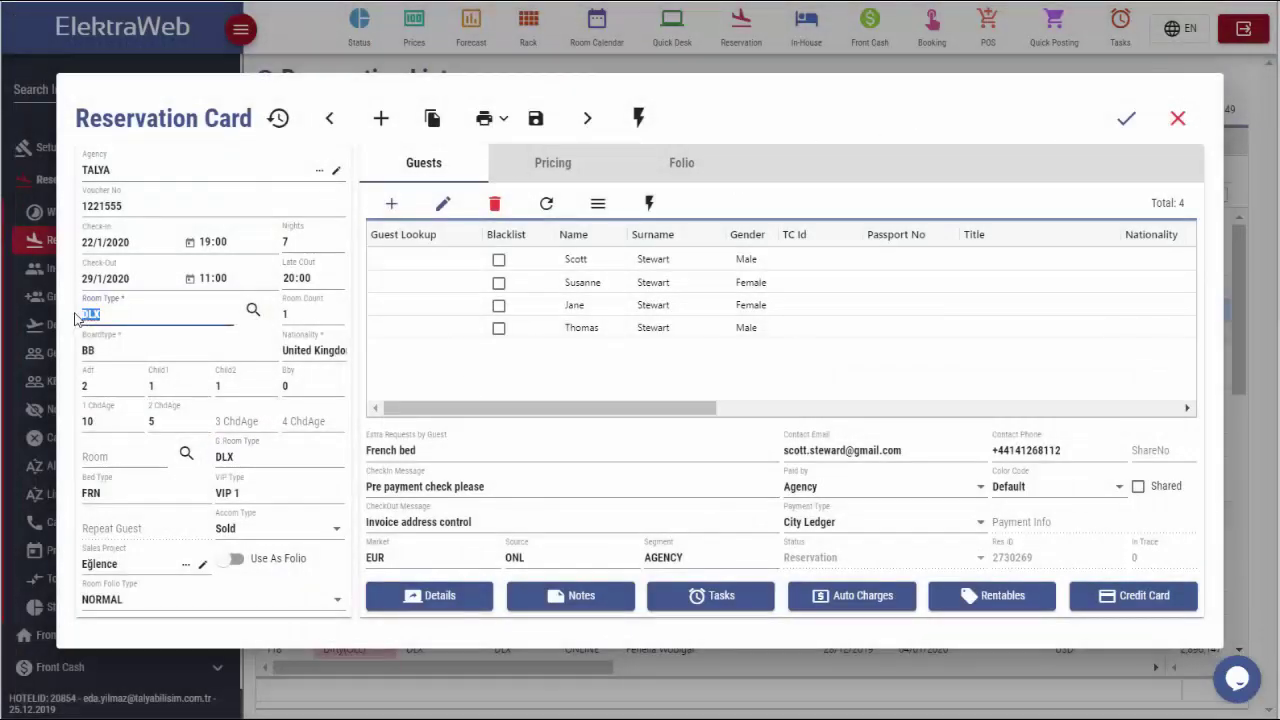
left_click(242, 459)
double_click(234, 456)
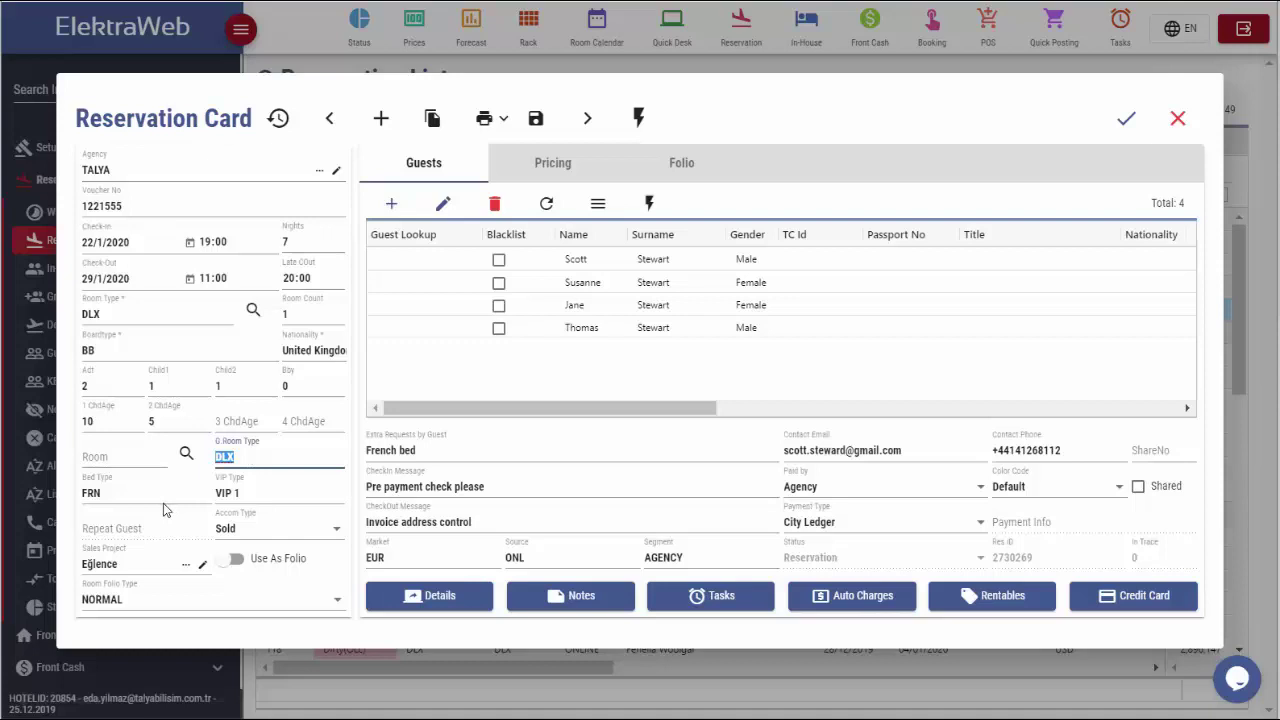
left_click_drag(137, 493, 71, 501)
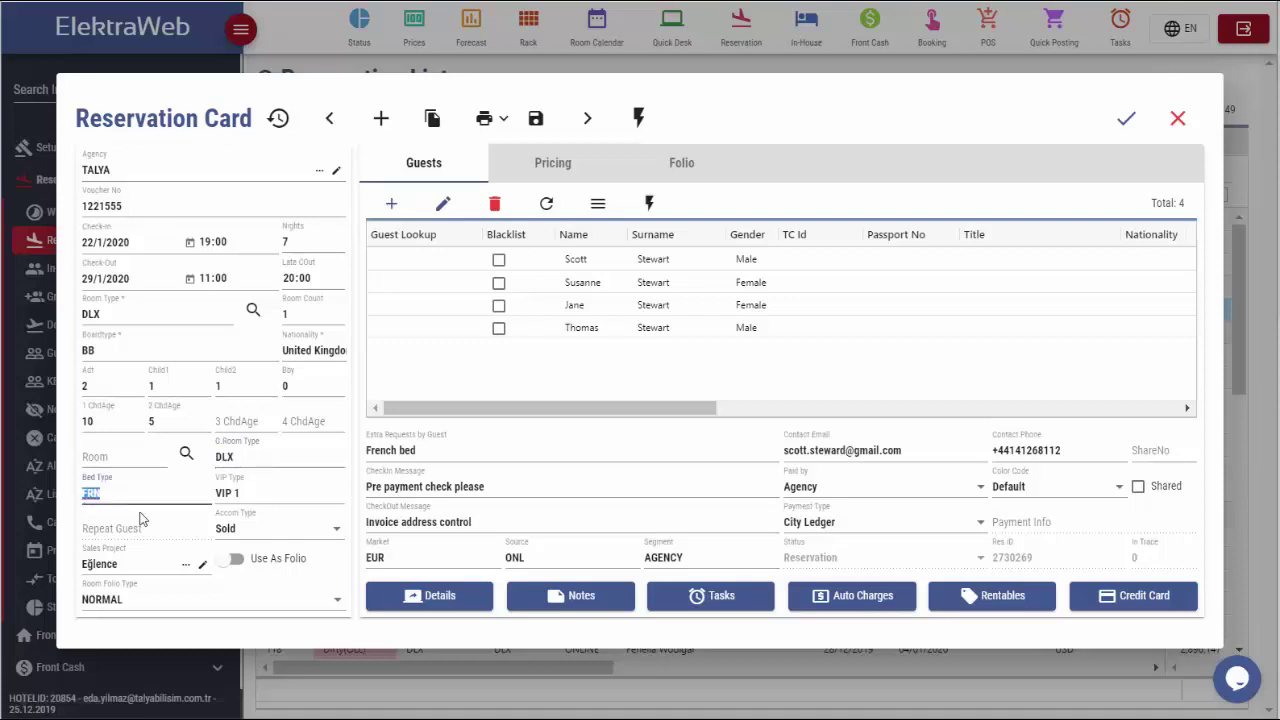
left_click_drag(246, 493, 212, 496)
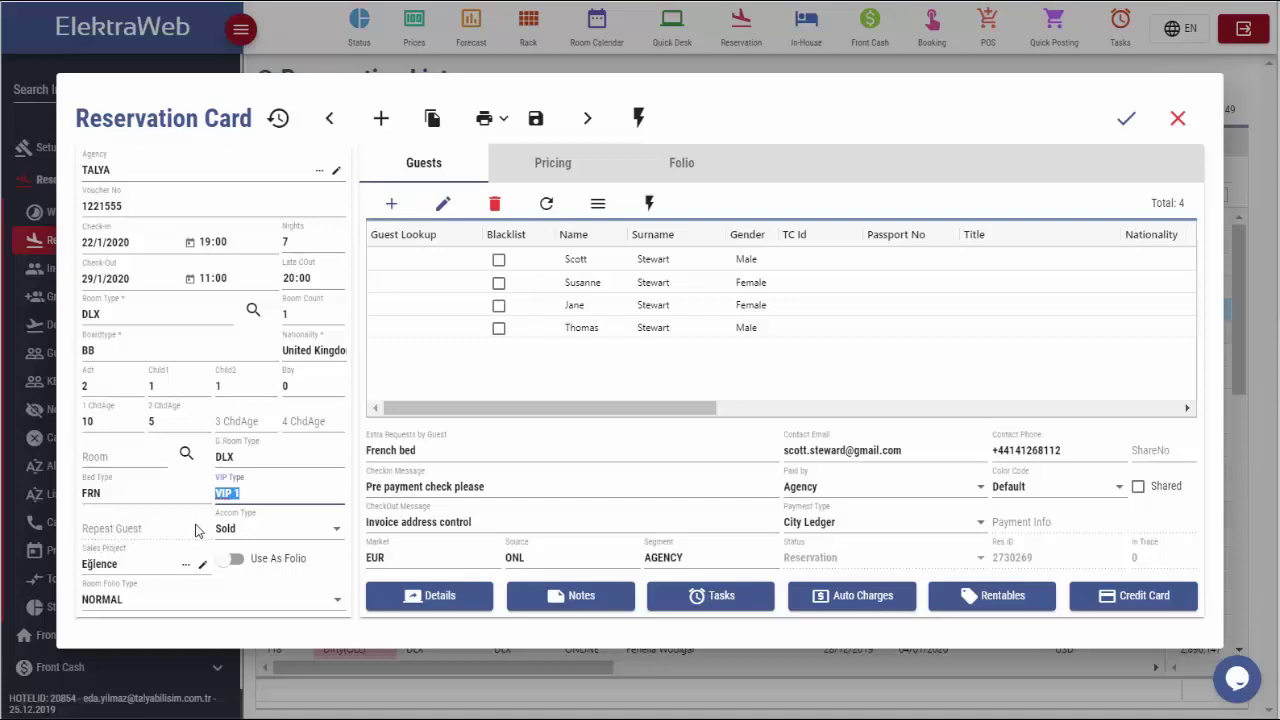
- Examine the accommodation type and room folio type options and the Use As Folio switch without changing them
left_click(335, 533)
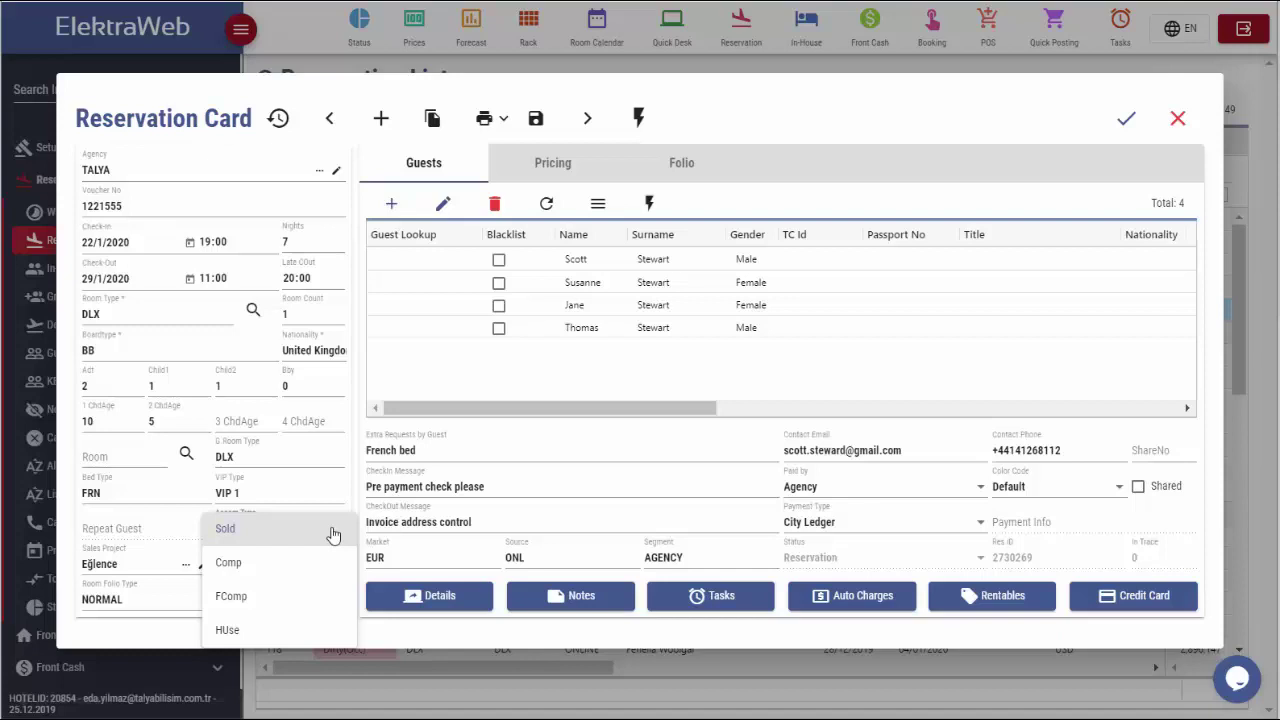
left_click(333, 533)
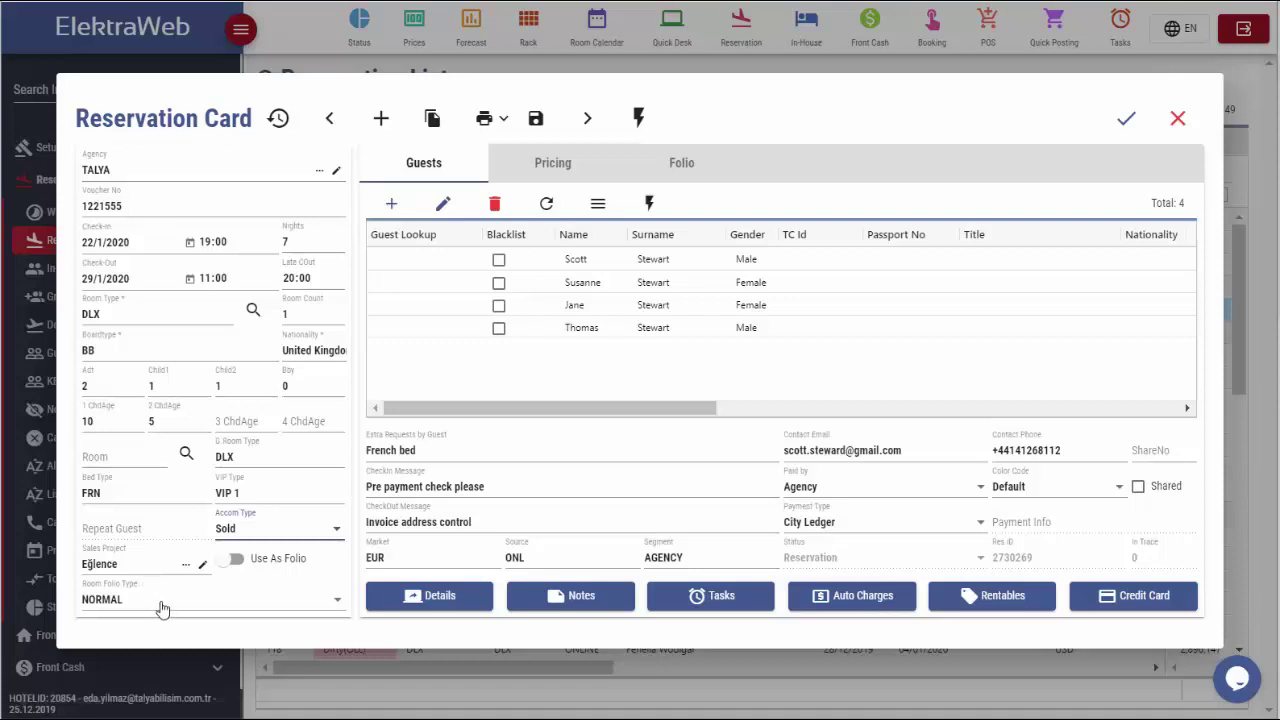
left_click(158, 600)
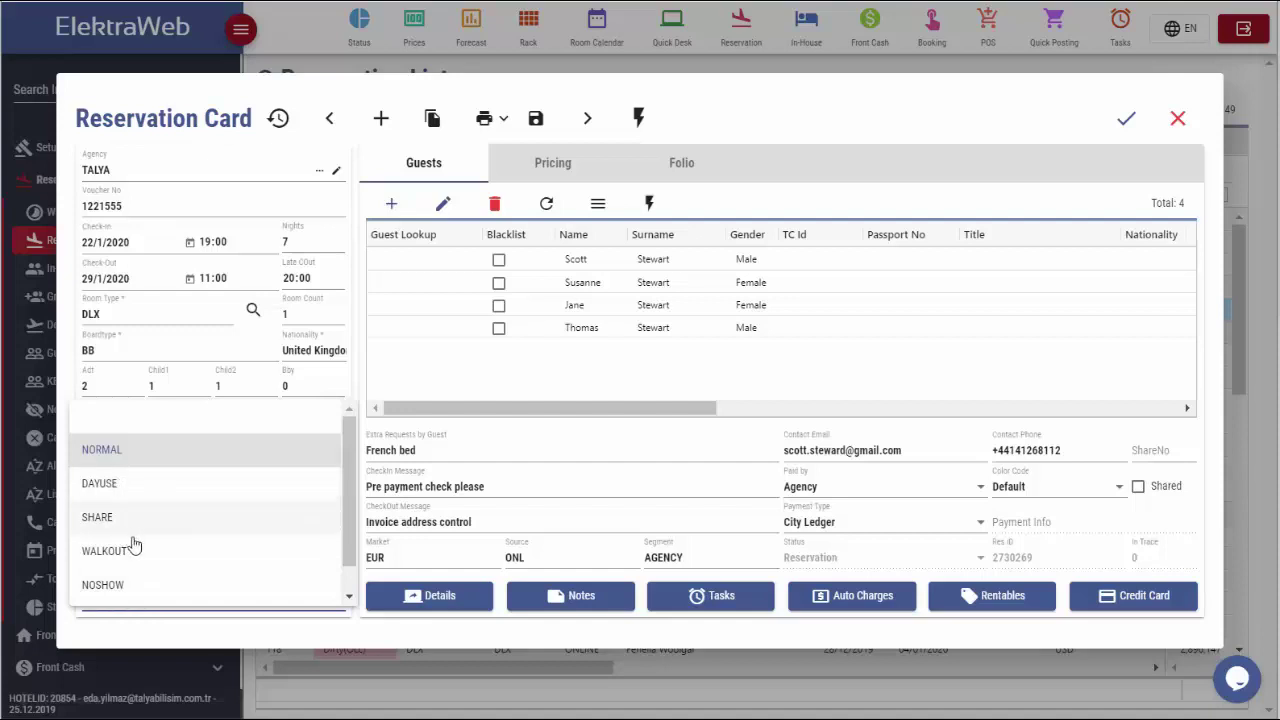
scroll(346, 509, "down", 1)
scroll(346, 509, "down", 1)
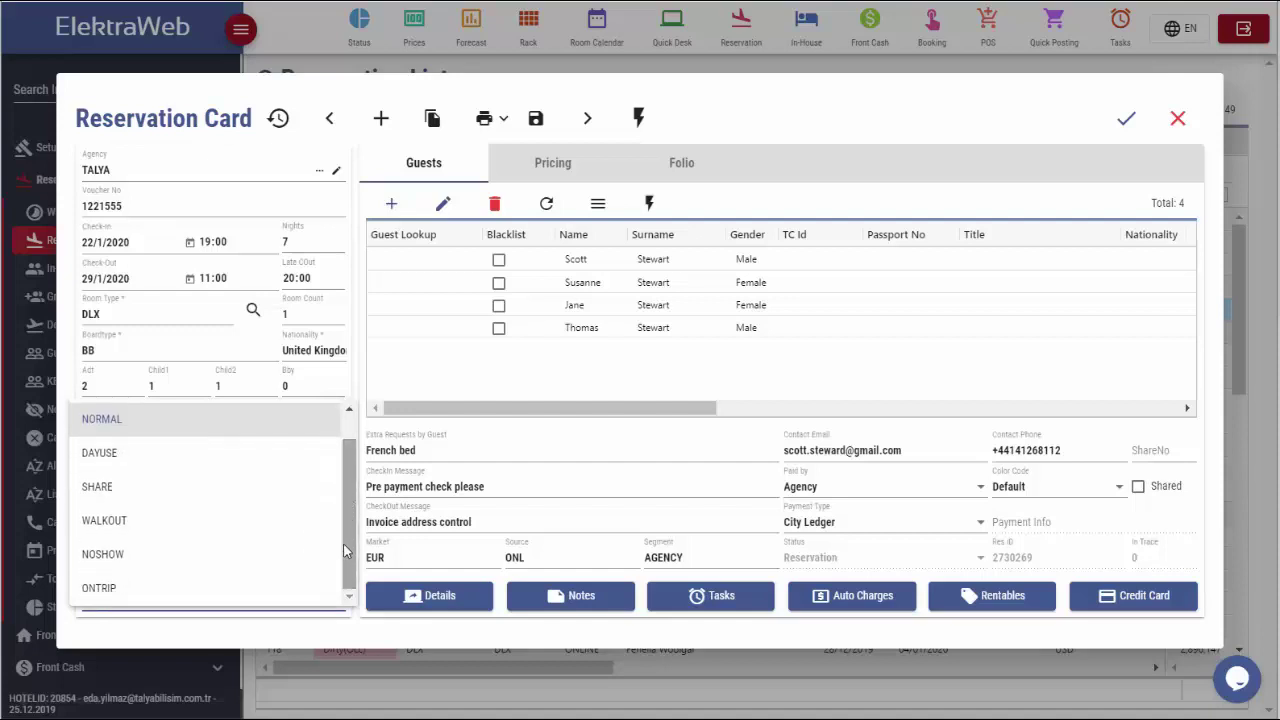
left_click(150, 630)
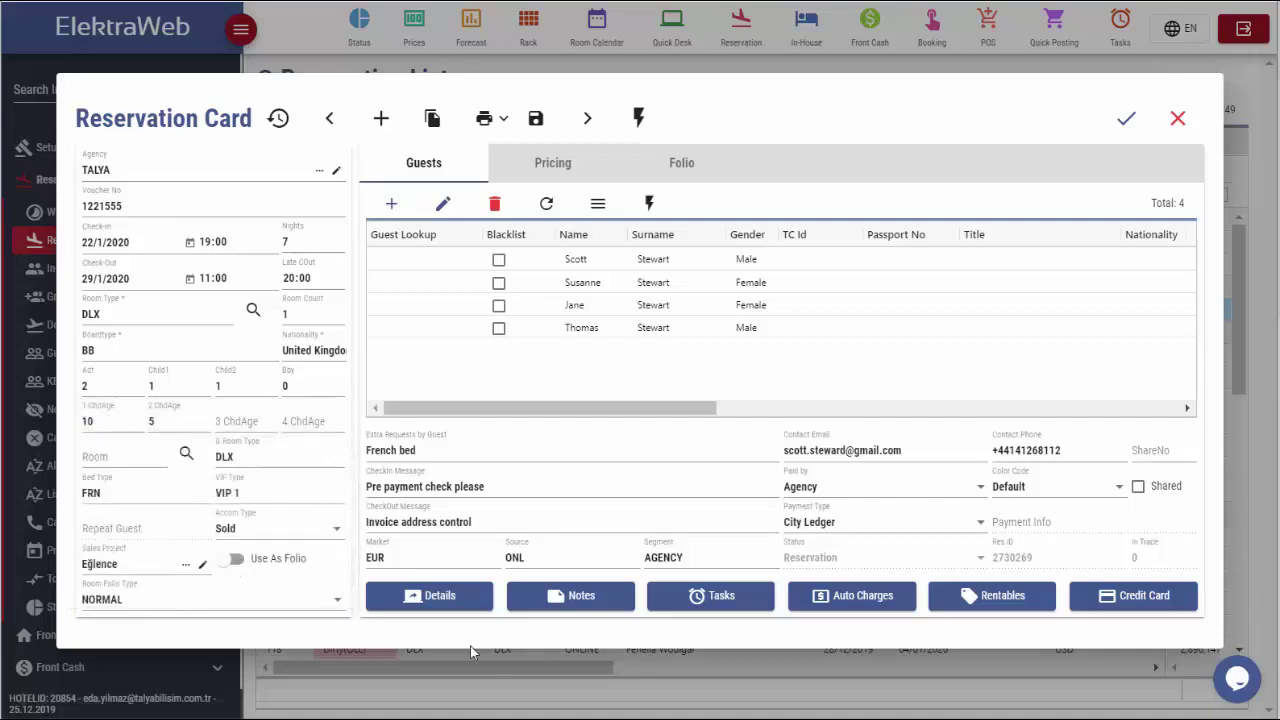
left_click(232, 559)
left_click(228, 561)
- Review the guest's extra requests, contact details, and the check-in and check-out messages on the reservation
triple_click(432, 452)
key("End")
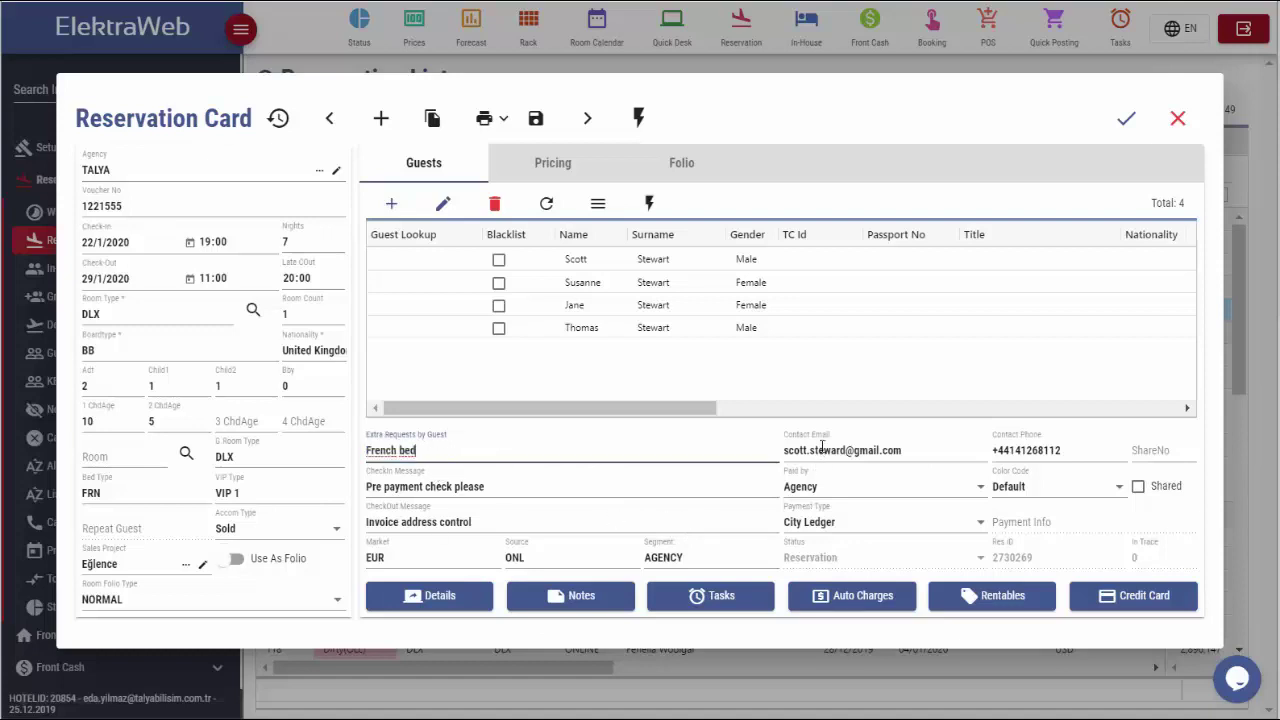
key("Tab")
key("Tab")
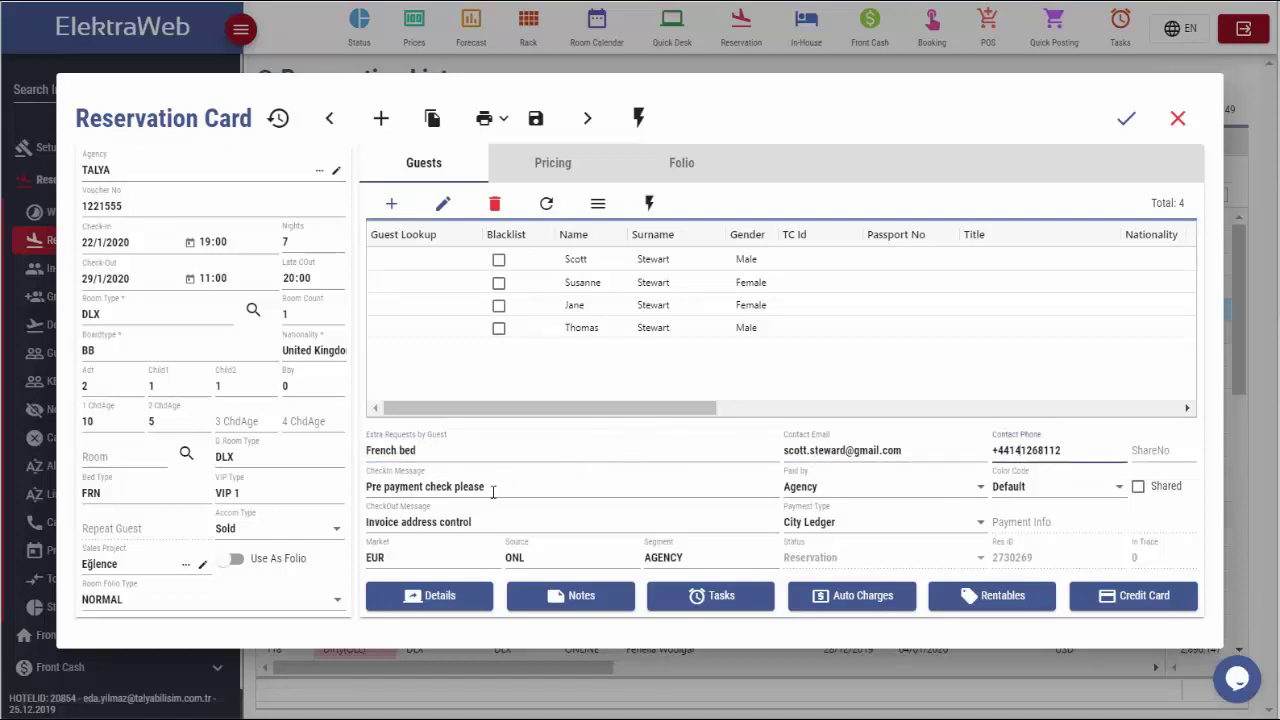
left_click_drag(493, 490, 370, 505)
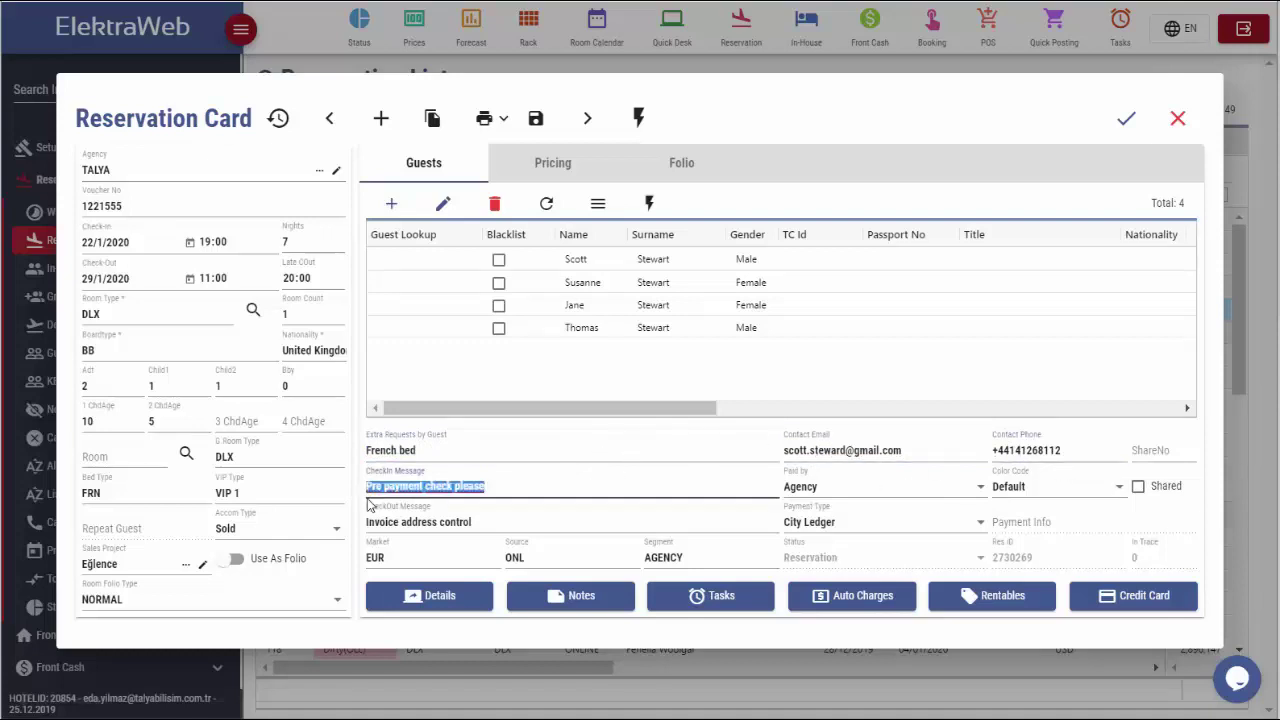
left_click(491, 522)
left_click_drag(498, 521, 367, 536)
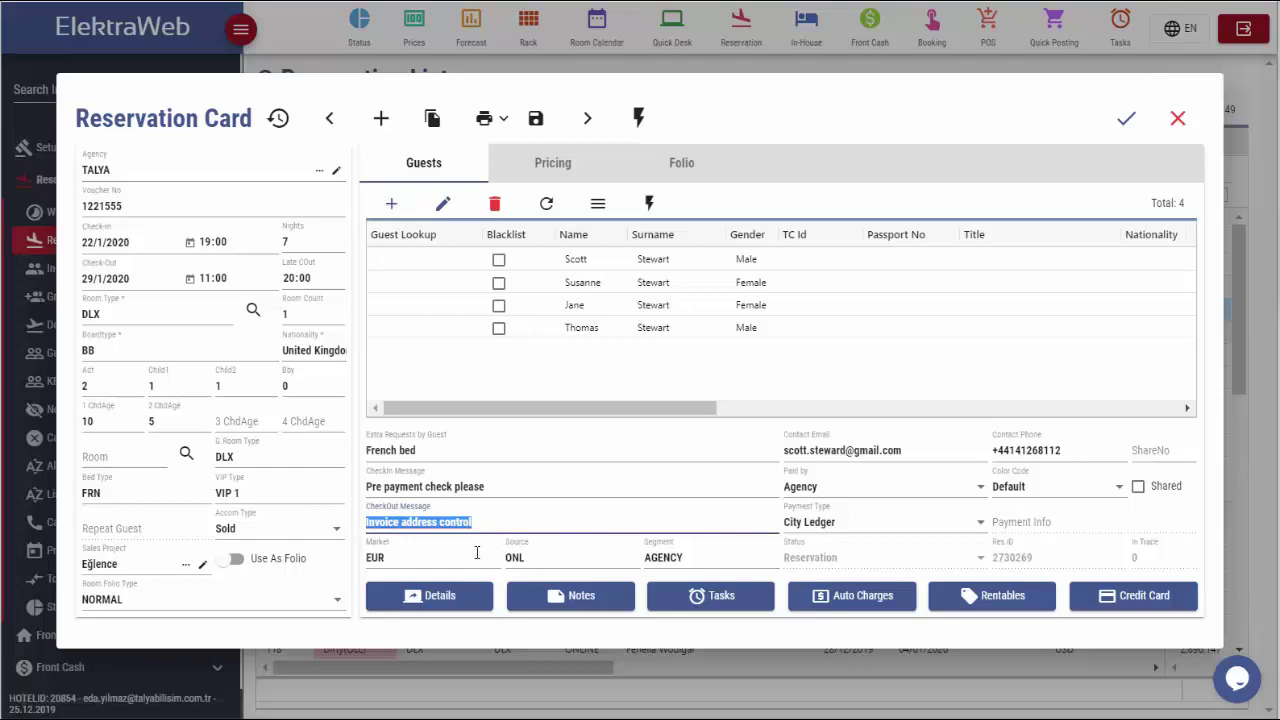
- Review the reservation's market, source and segment fields
left_click(447, 563)
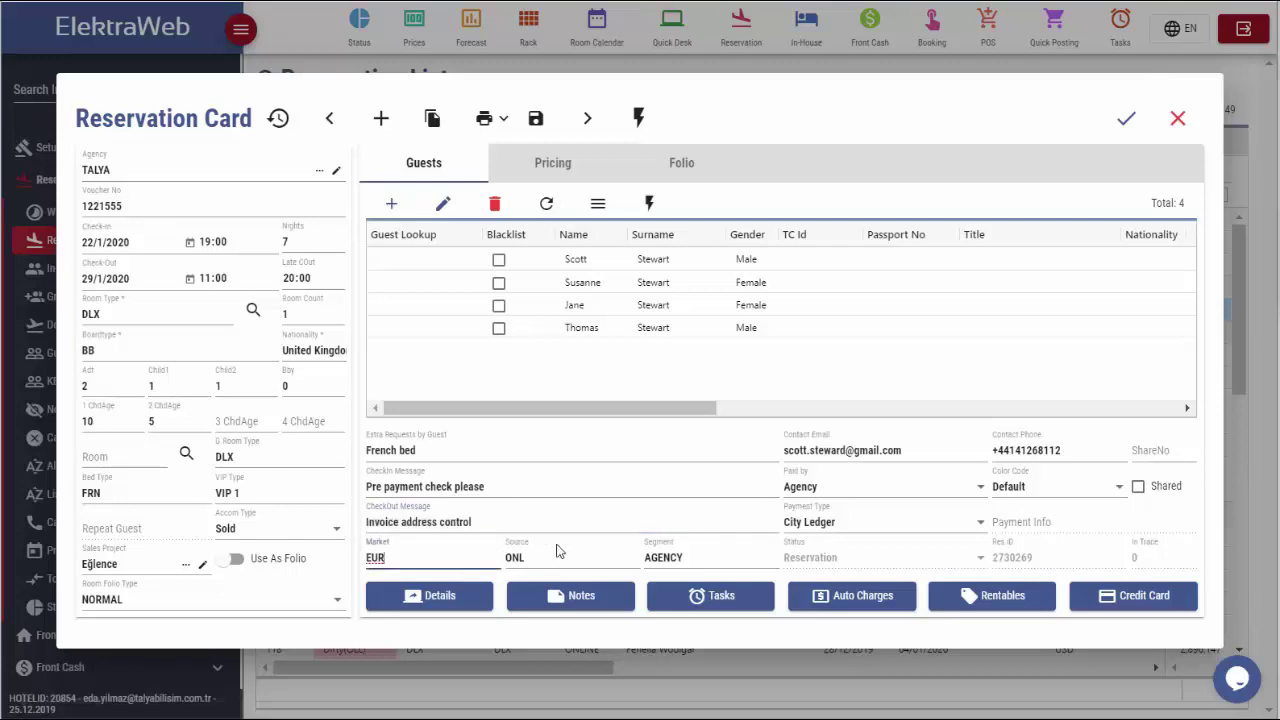
left_click(564, 563)
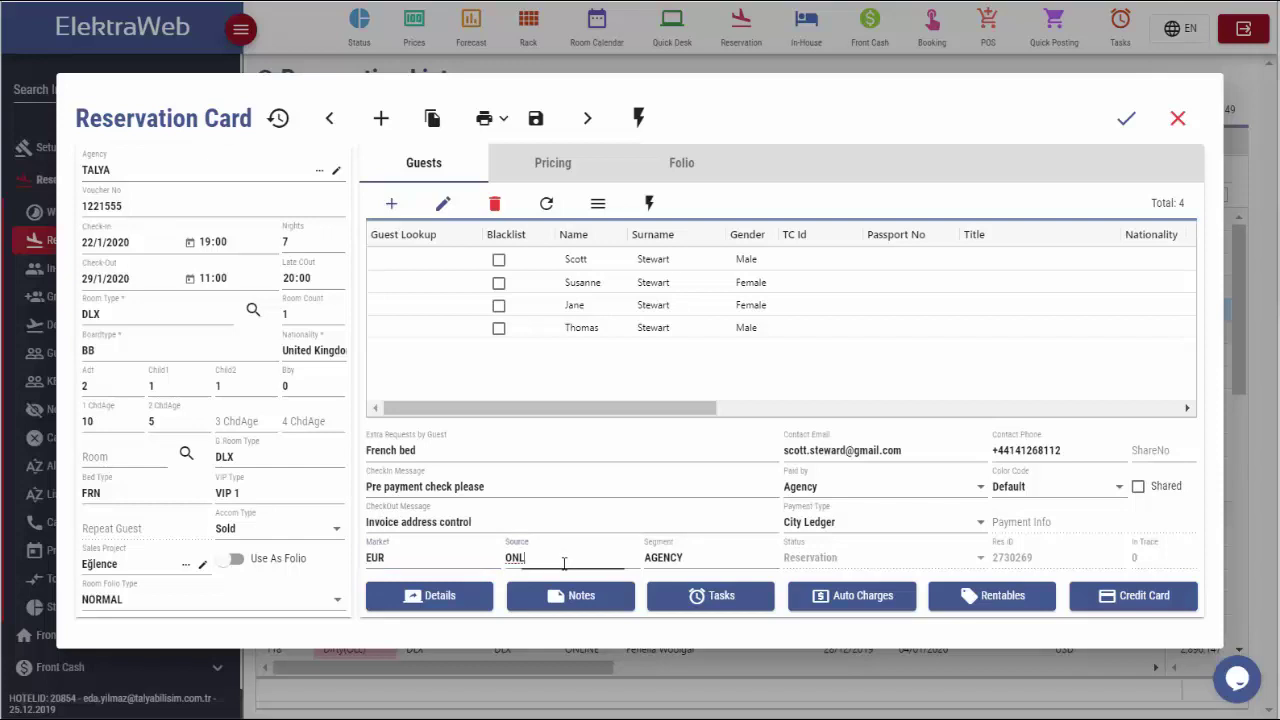
left_click(701, 558)
- Examine the Paid by and Payment Type options, keeping City Ledger as the payment type
left_click(900, 487)
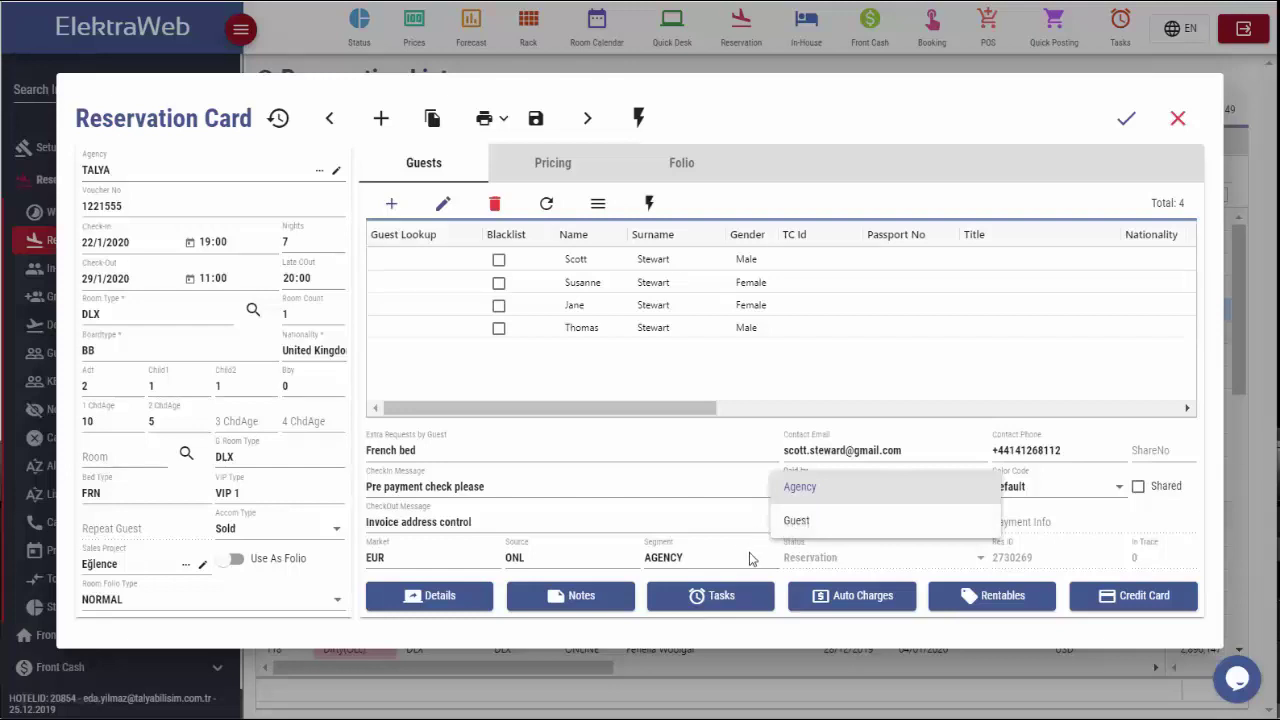
left_click(750, 553)
left_click(870, 522)
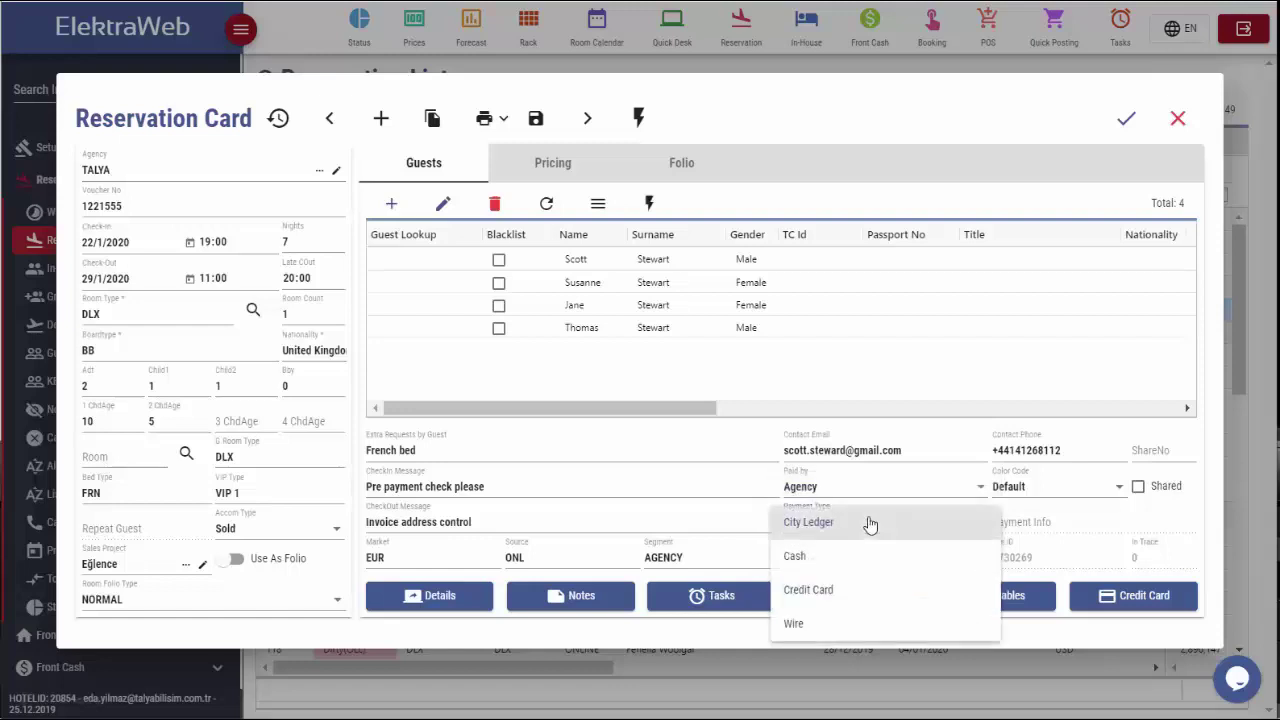
left_click(808, 522)
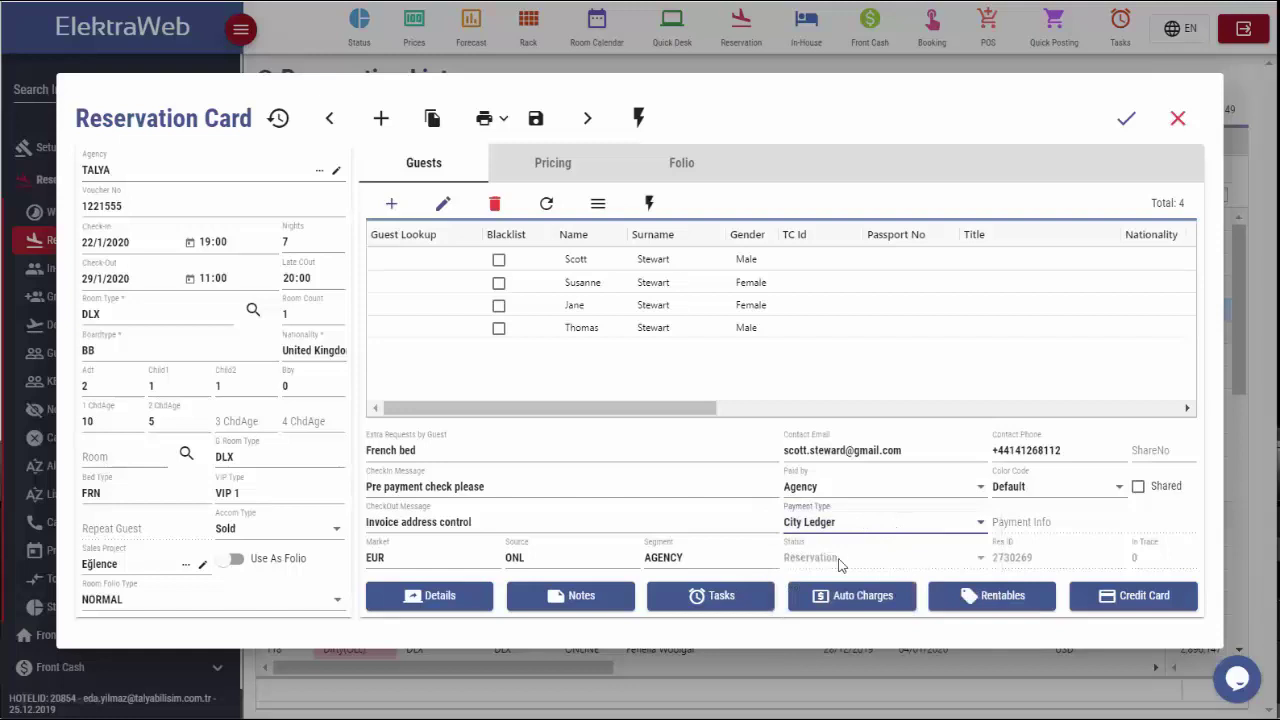